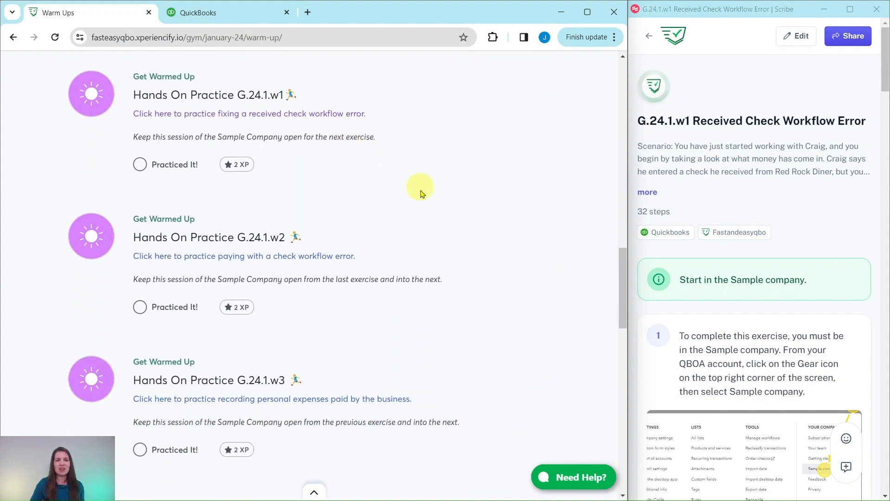
# Look over the Warm Ups exercises and read the full G.24.1.w1 Received Check Workflow Error scenario.
pyautogui.scroll(-11, 422, 193)
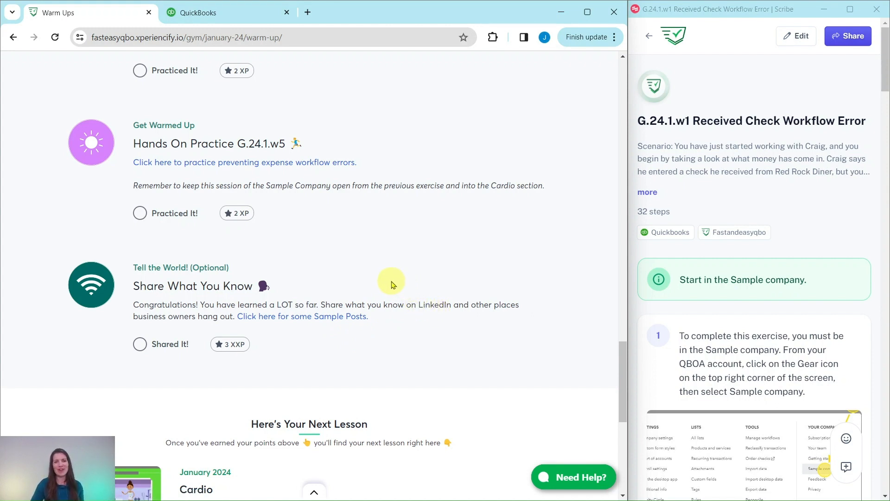
pyautogui.scroll(12, 391, 284)
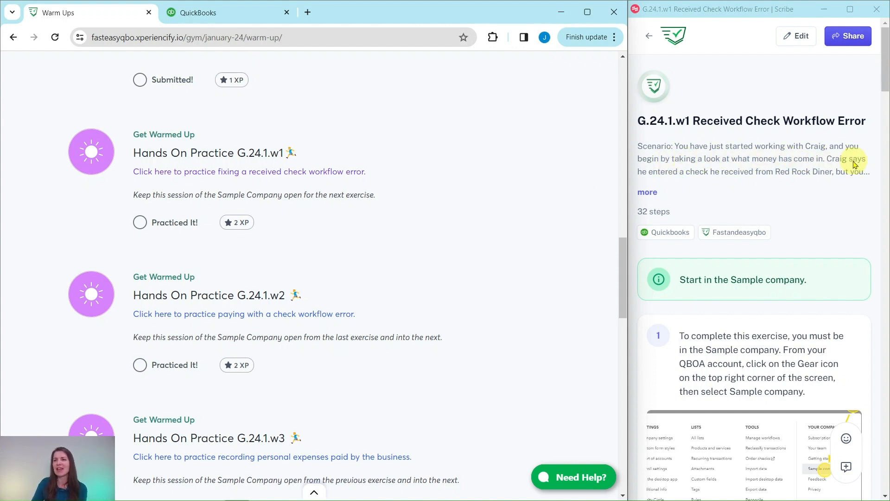
pyautogui.click(654, 193)
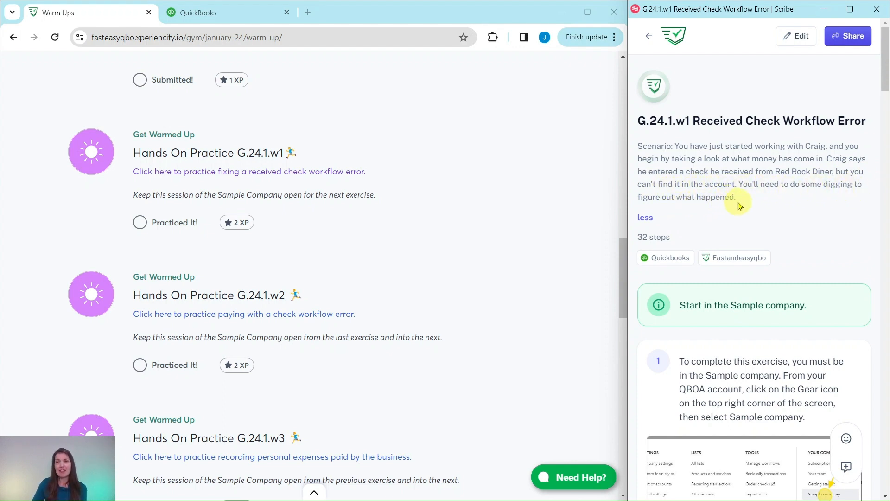
pyautogui.scroll(-4, 740, 205)
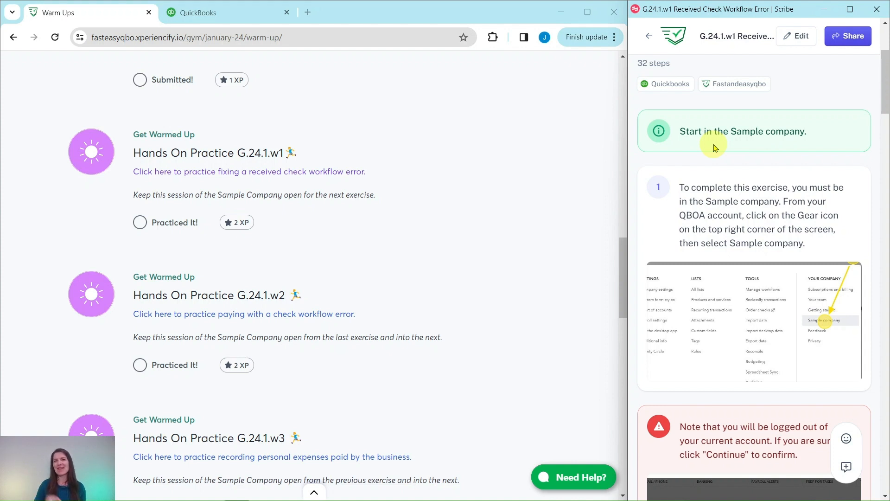
pyautogui.scroll(-10, 742, 186)
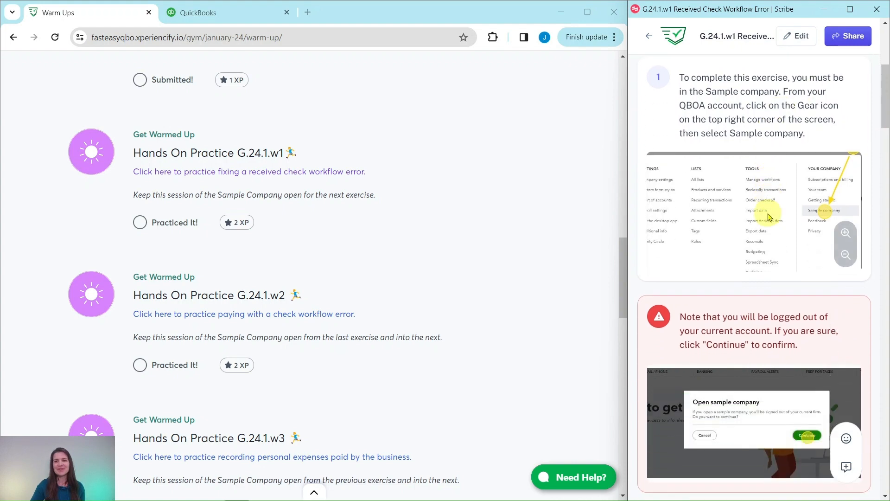
# Switch to QuickBooks, then read the guide's "Finding the Problem" section and enlarge its annotated Red Rock Diner screenshot.
pyautogui.click(209, 12)
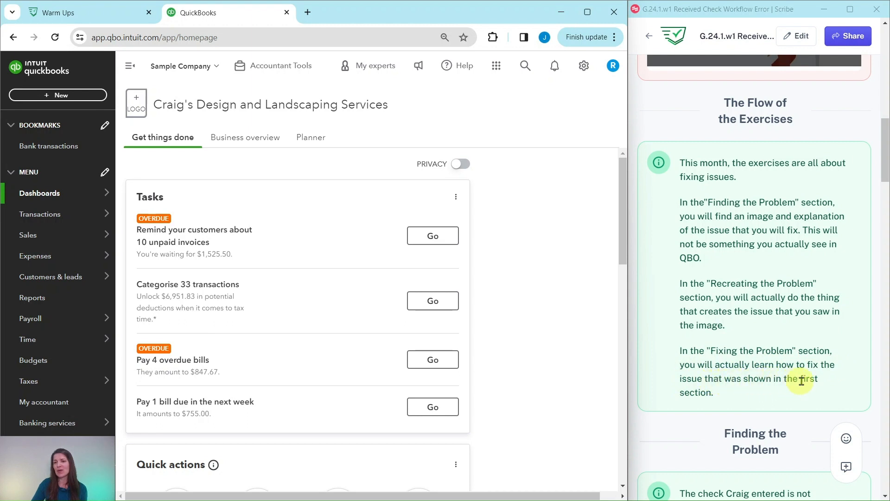
pyautogui.scroll(-2, 718, 360)
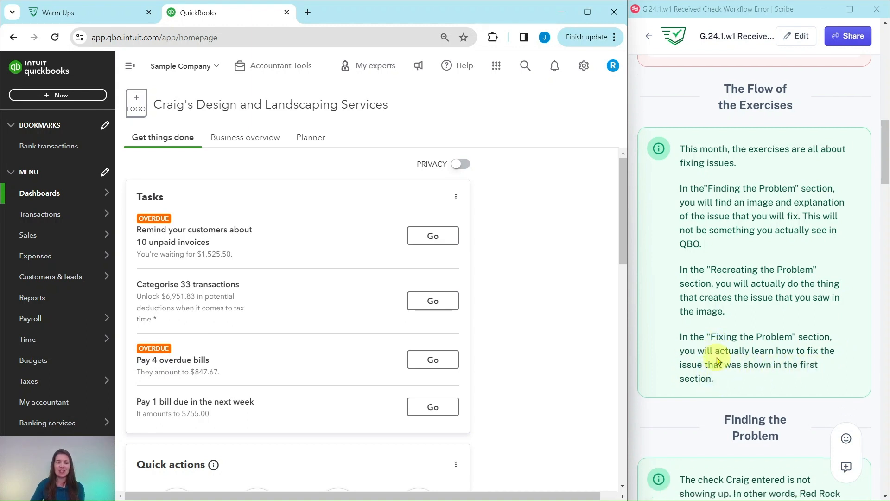
pyautogui.scroll(-5, 719, 359)
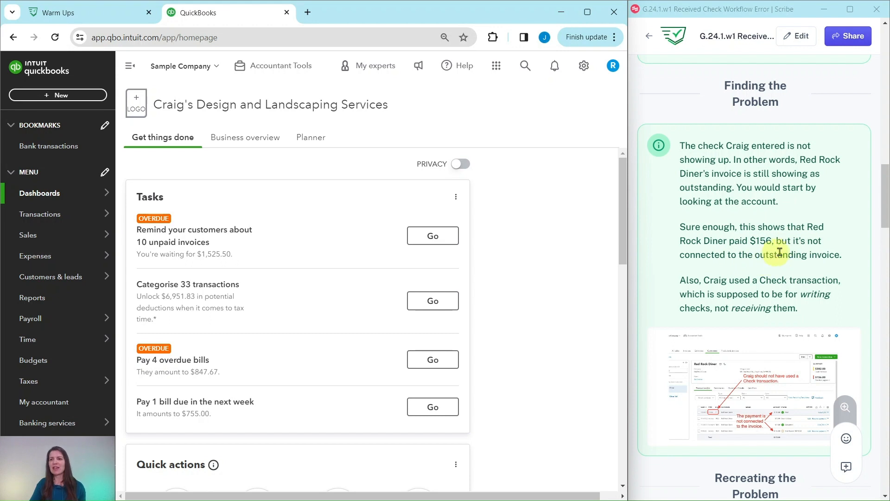
pyautogui.scroll(-2, 817, 252)
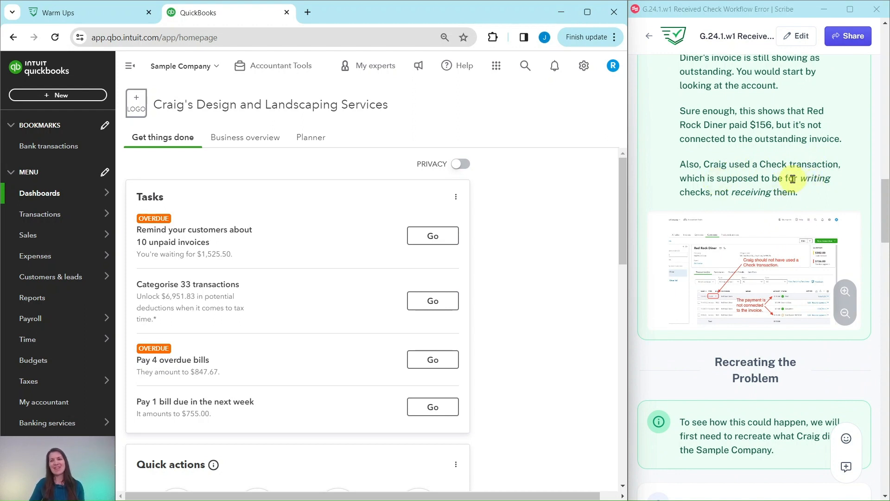
pyautogui.scroll(-1, 784, 183)
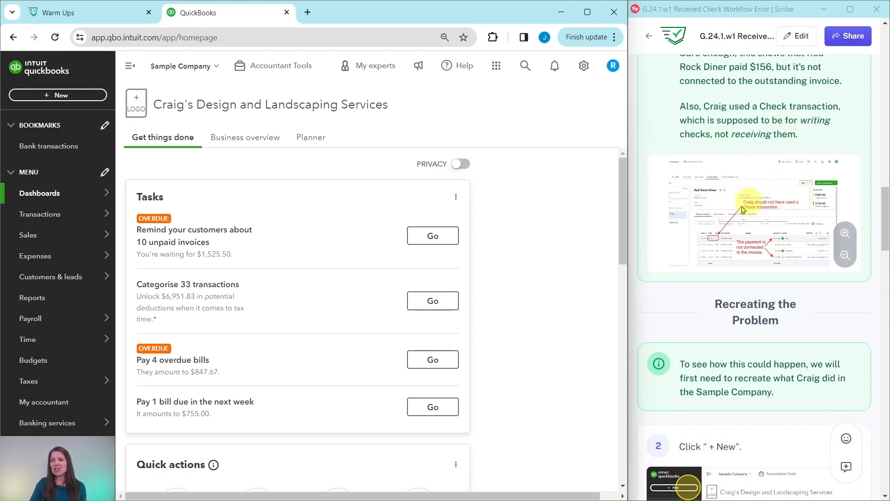
pyautogui.click(841, 235)
pyautogui.click(841, 235)
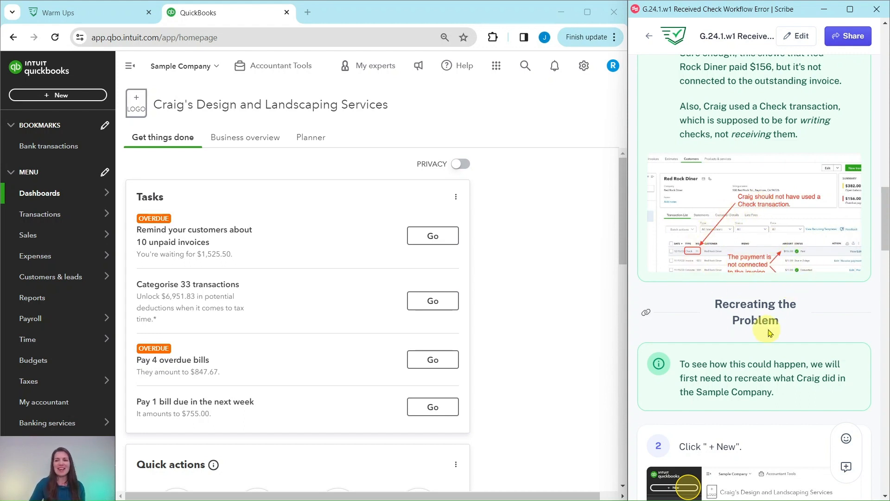
# Follow the guide's "Recreating the Problem" section and create a new check in the sample company.
pyautogui.scroll(-4, 791, 326)
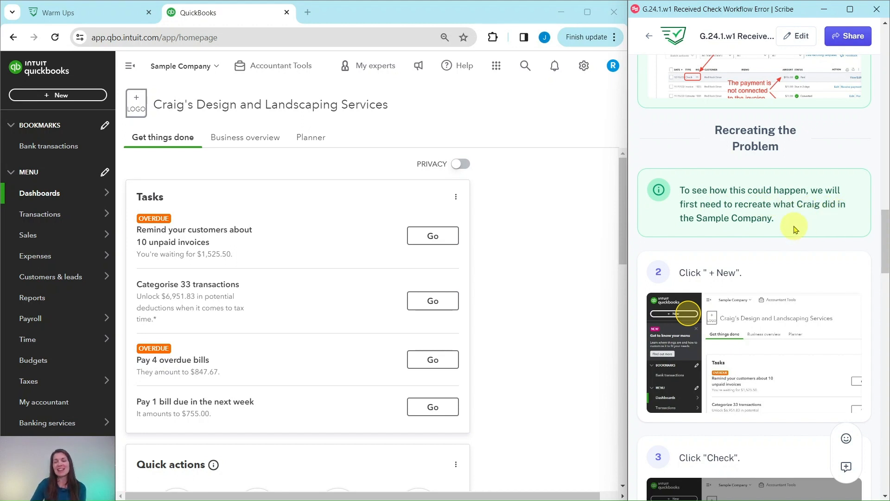
pyautogui.scroll(-3, 771, 193)
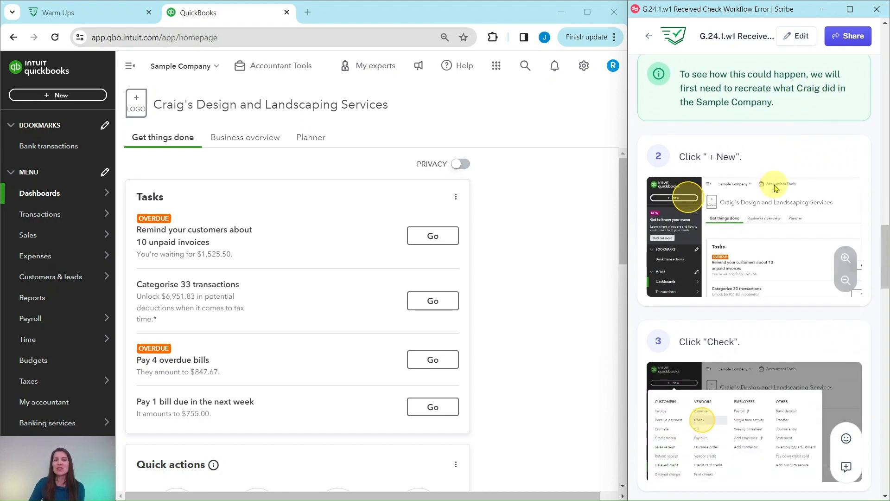
pyautogui.scroll(-1, 771, 185)
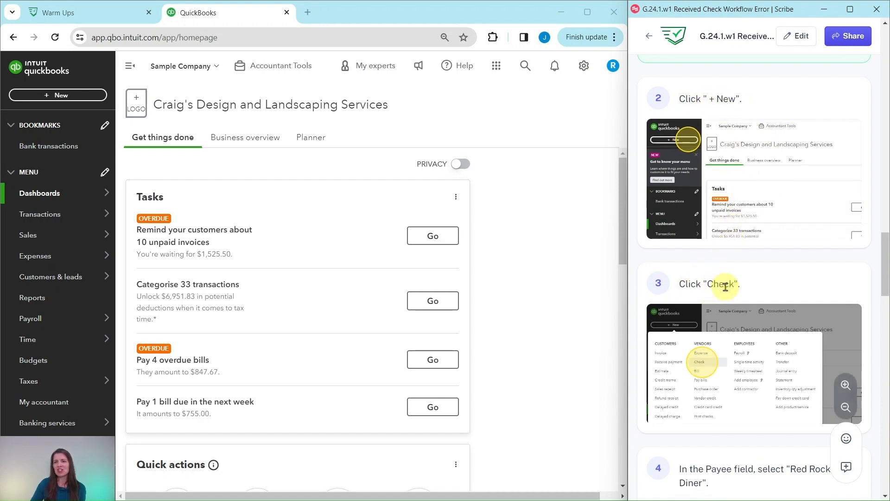
pyautogui.click(59, 97)
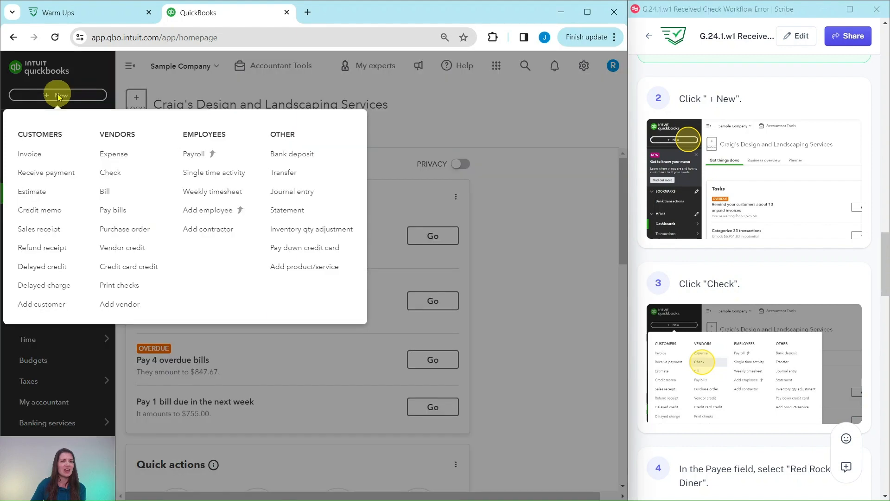
pyautogui.click(112, 177)
# Set the check's payee to the customer Red Rock Diner.
pyautogui.scroll(-8, 755, 278)
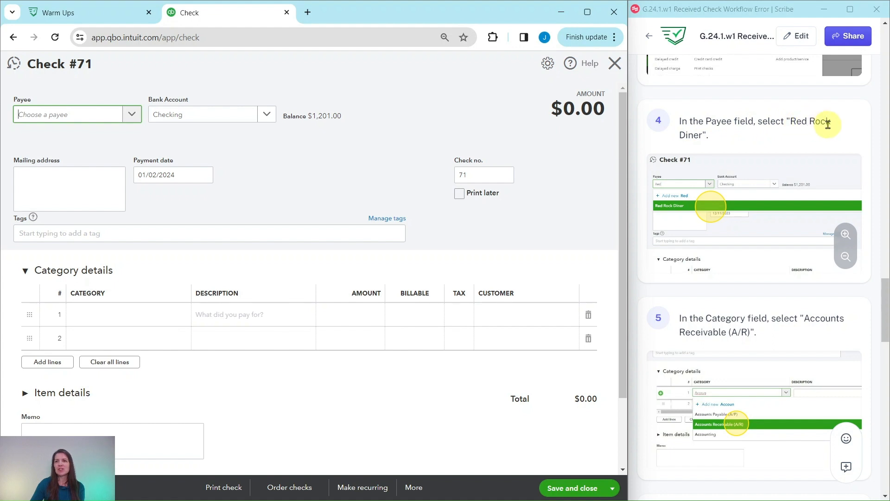
pyautogui.click(132, 116)
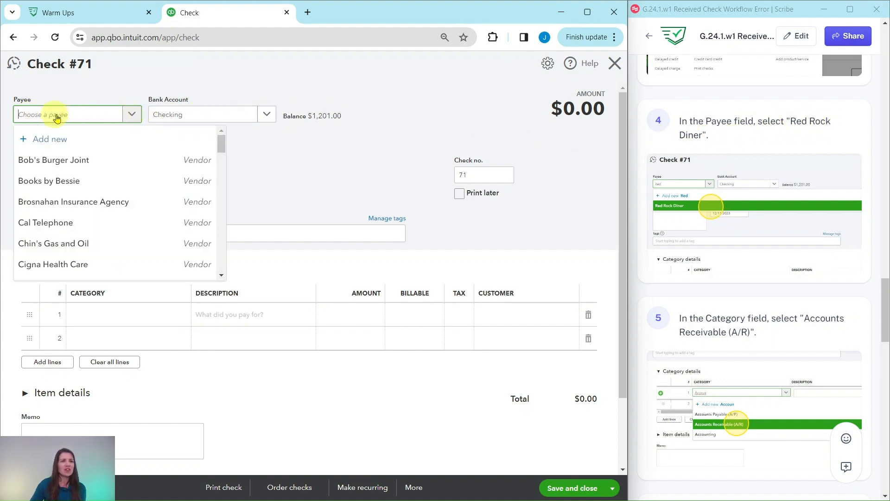
pyautogui.scroll(-8, 138, 221)
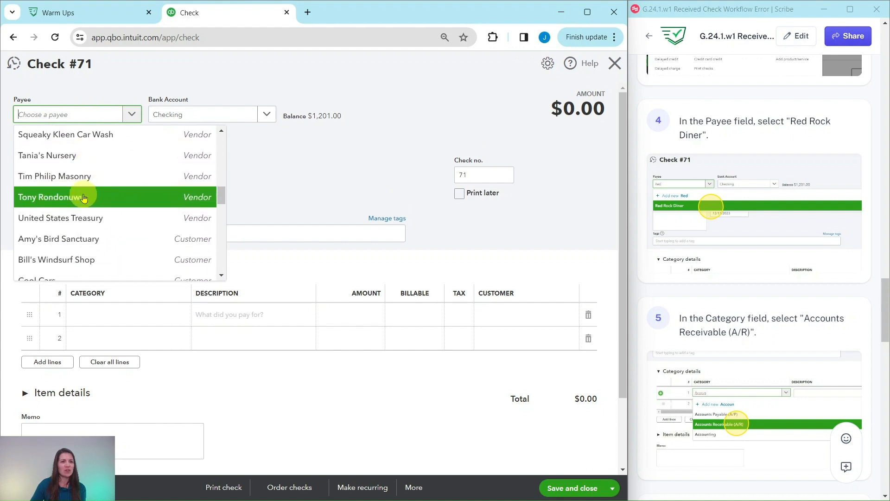
pyautogui.scroll(-1, 81, 195)
pyautogui.scroll(4, 78, 194)
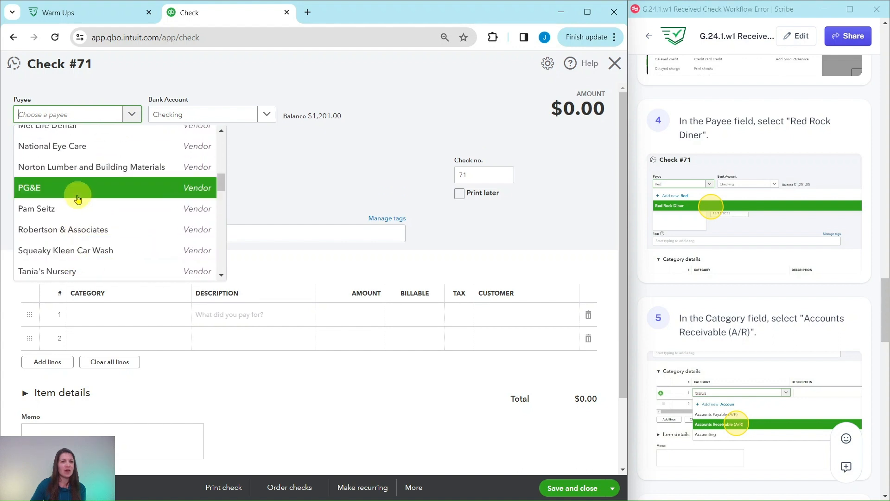
pyautogui.scroll(-15, 55, 183)
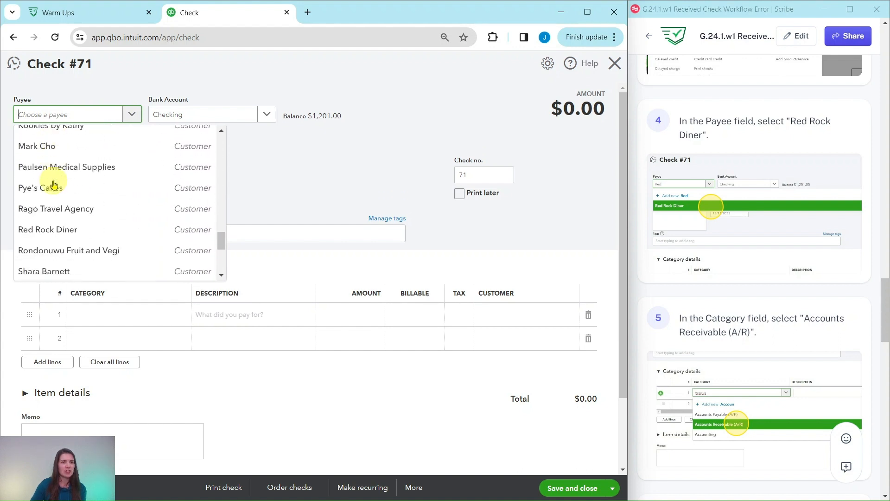
pyautogui.scroll(-2, 54, 184)
pyautogui.scroll(4, 67, 206)
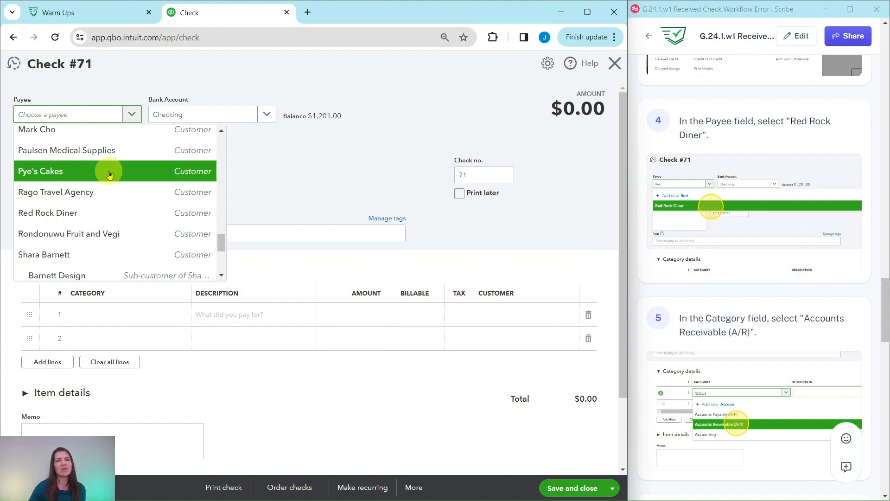
pyautogui.click(41, 217)
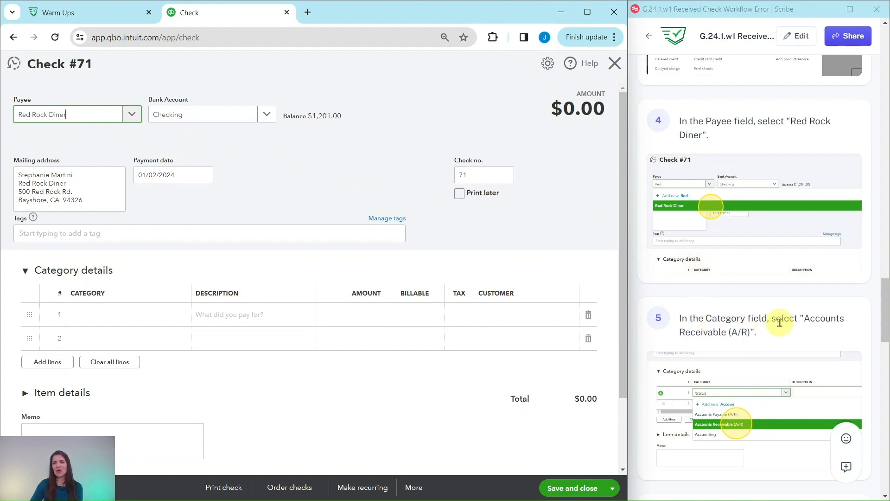
# Assign the Accounts Receivable (A/R) category to the check's first category line.
pyautogui.scroll(-4, 801, 323)
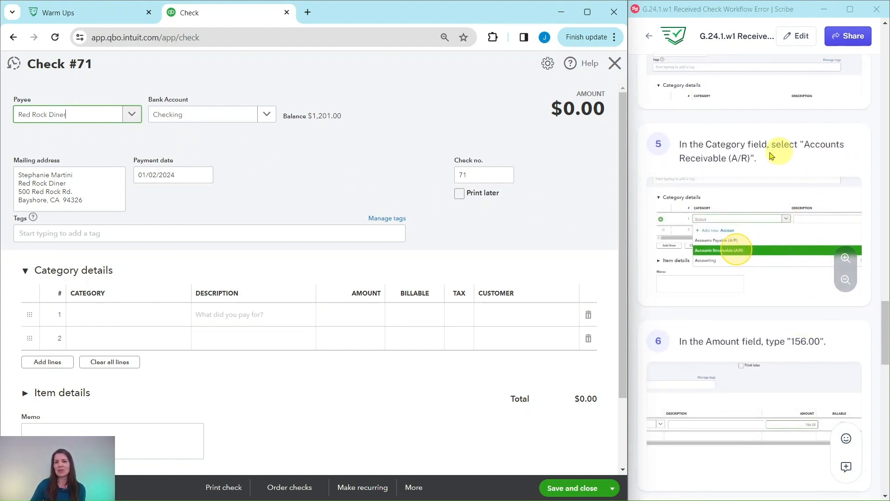
pyautogui.click(104, 316)
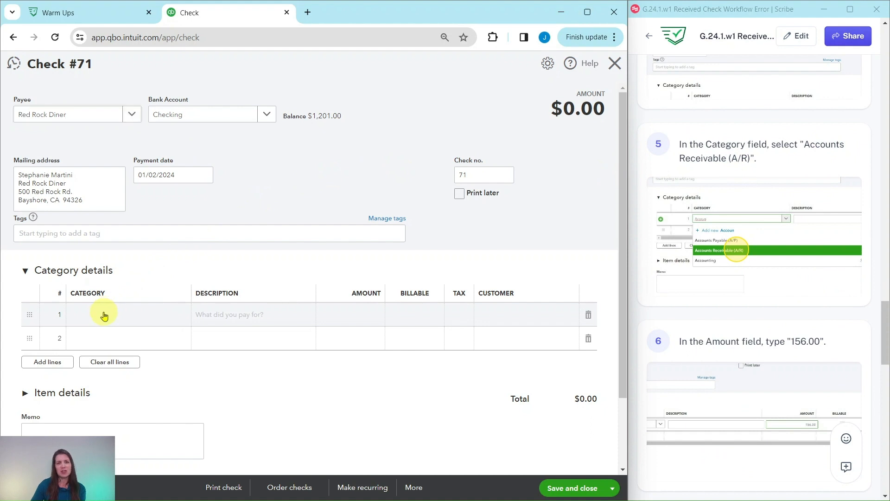
pyautogui.click(156, 320)
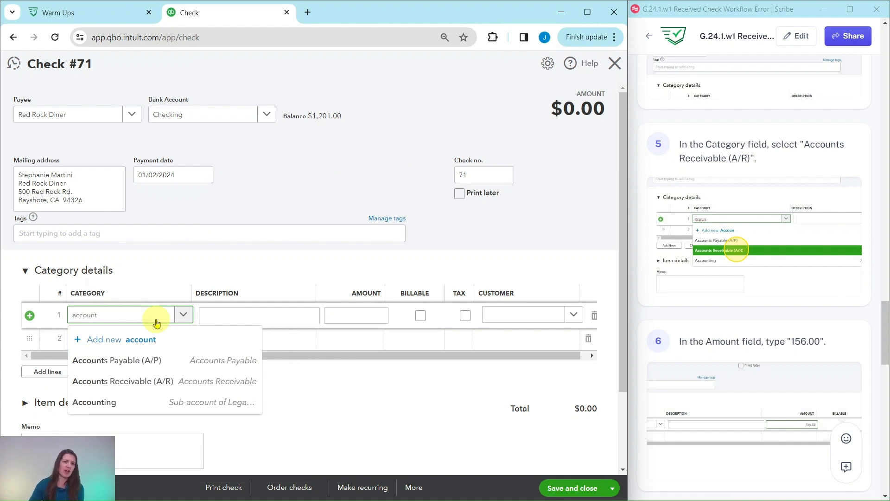
pyautogui.click(117, 388)
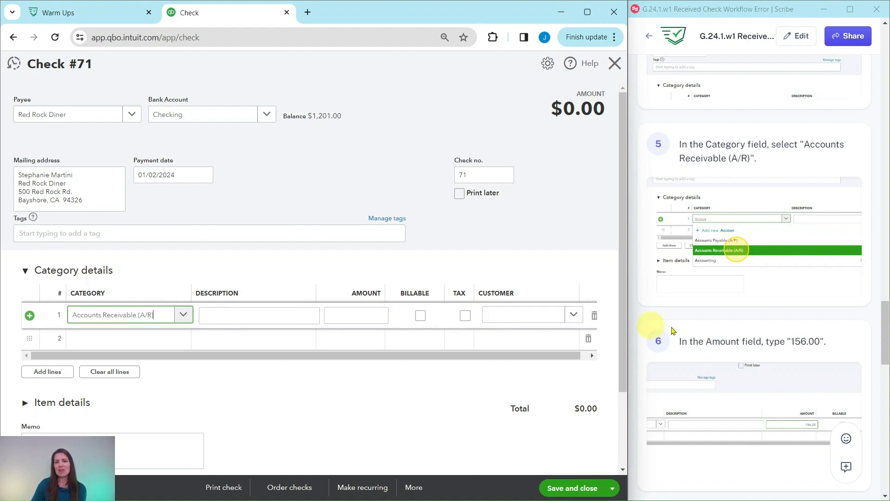
# Set the first category line's amount to 156.00, then save and close the check.
pyautogui.click(362, 319)
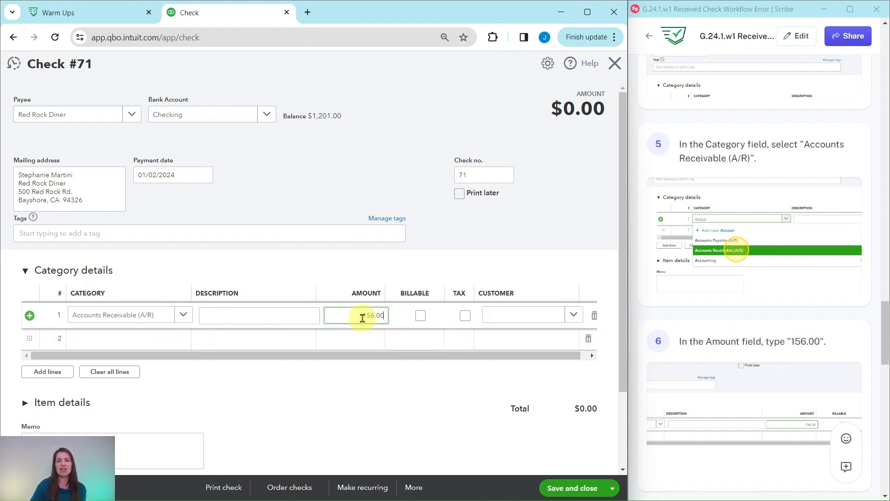
pyautogui.write('156.00')
pyautogui.click(431, 390)
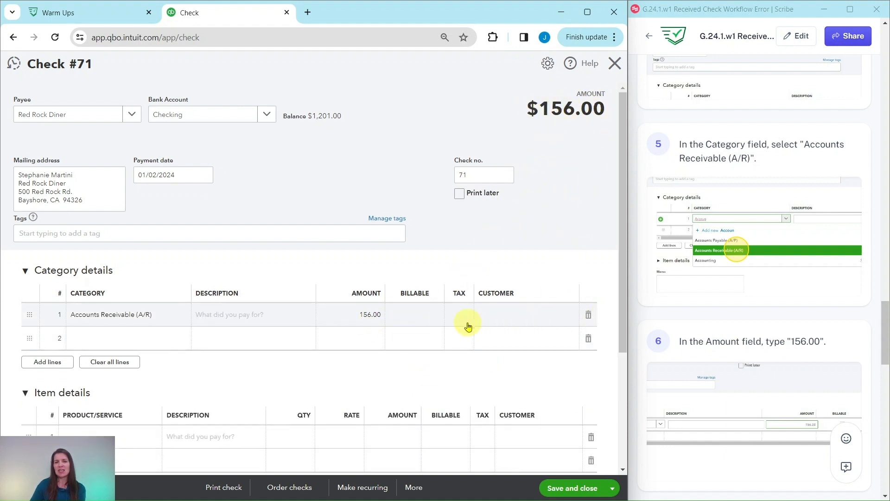
pyautogui.scroll(-7, 720, 323)
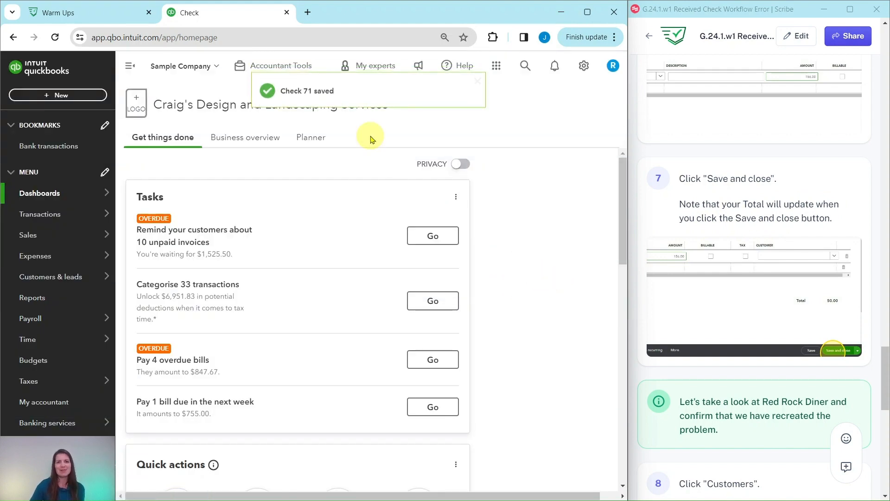
# Follow the guide's next instructions and open Red Rock Diner's record from the customer list.
pyautogui.scroll(-4, 712, 267)
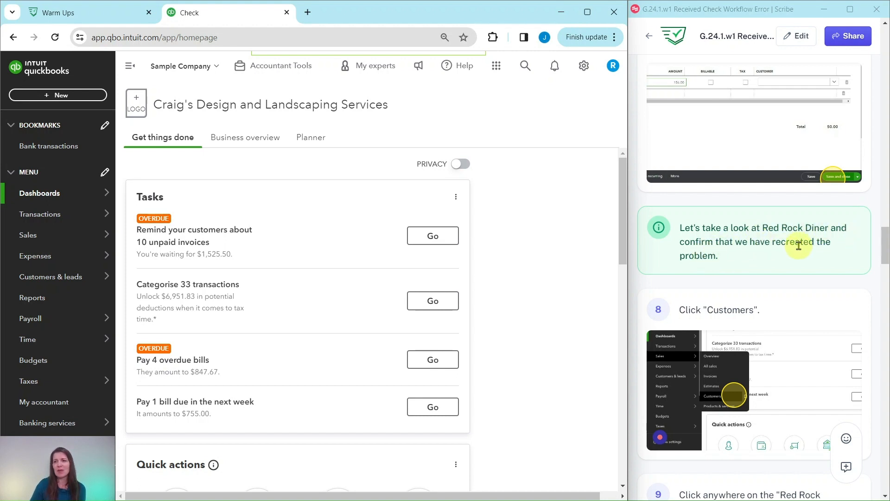
pyautogui.scroll(-4, 814, 245)
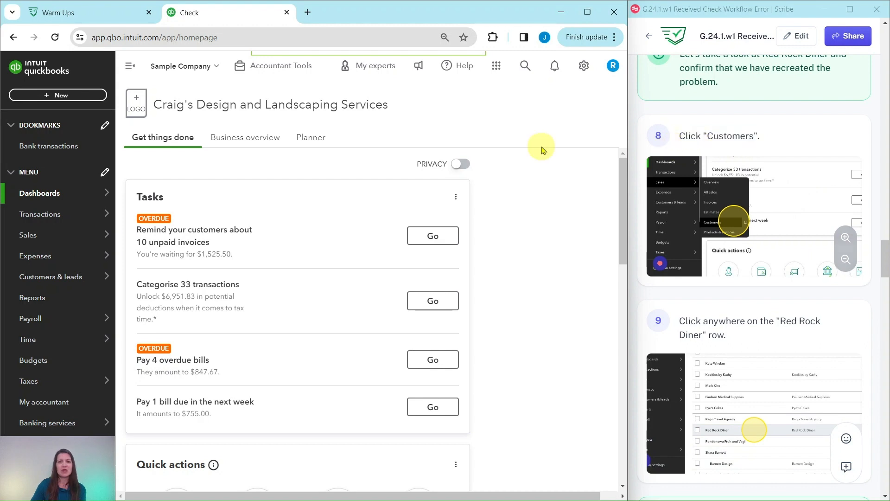
pyautogui.moveTo(30, 236)
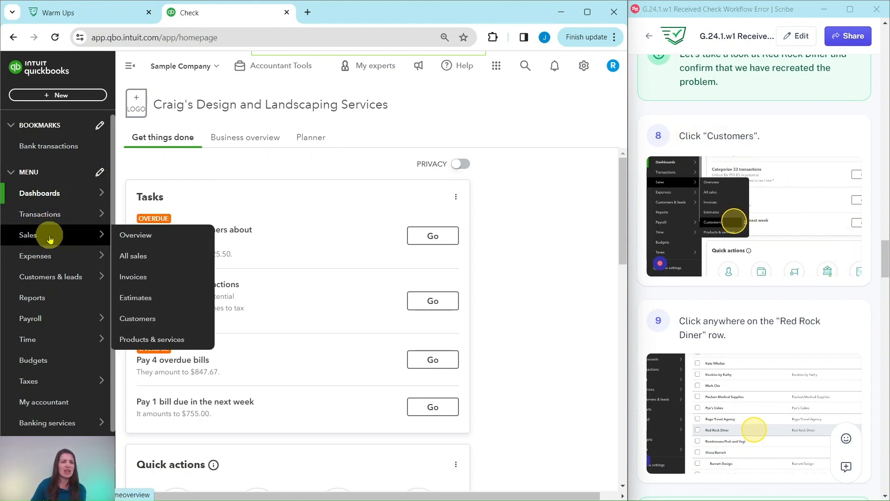
pyautogui.click(133, 324)
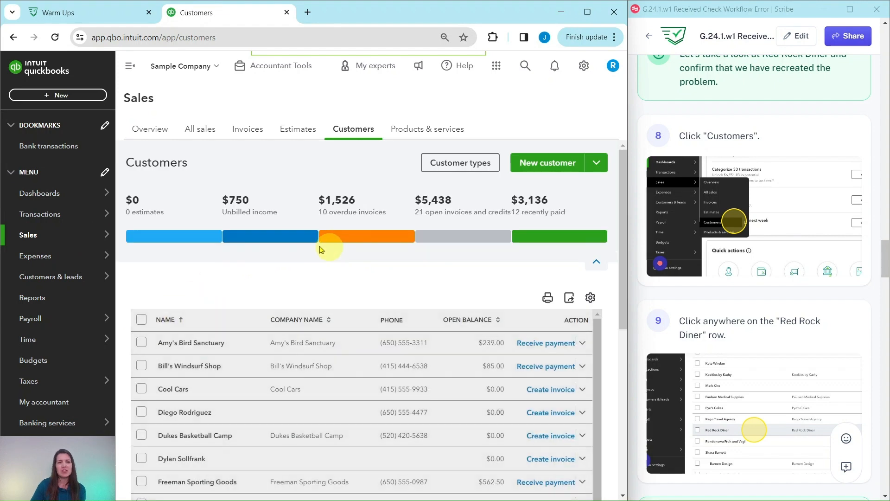
pyautogui.scroll(-5, 278, 236)
pyautogui.scroll(-7, 284, 235)
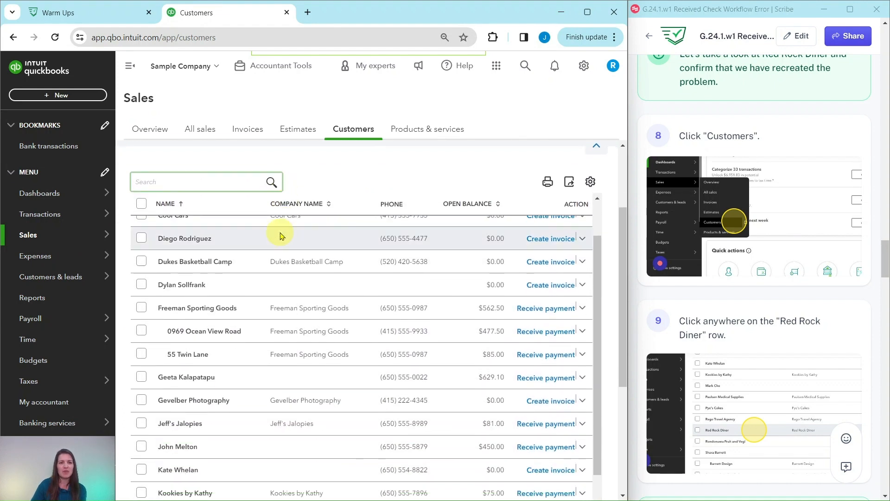
pyautogui.scroll(-2, 192, 261)
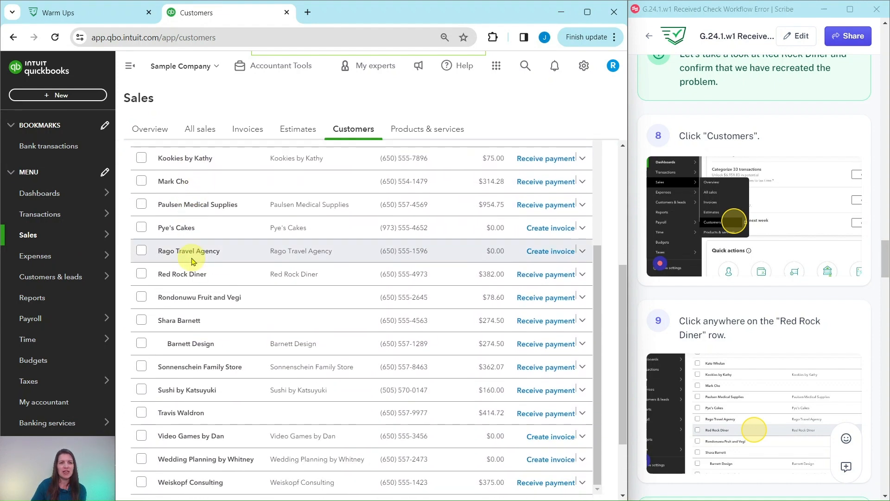
pyautogui.click(224, 279)
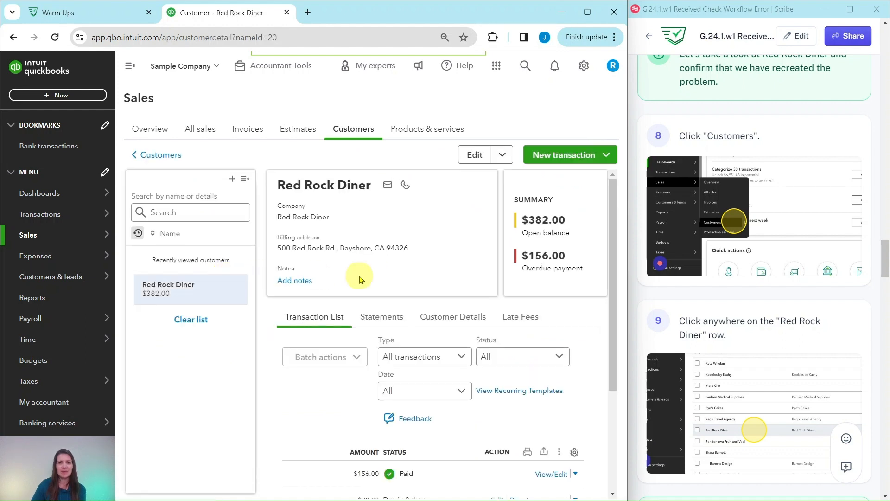
# Examine Red Rock Diner's transaction list, with the side customer list collapsed, comparing the recreated check with the invoice for the same amount.
pyautogui.scroll(-9, 702, 324)
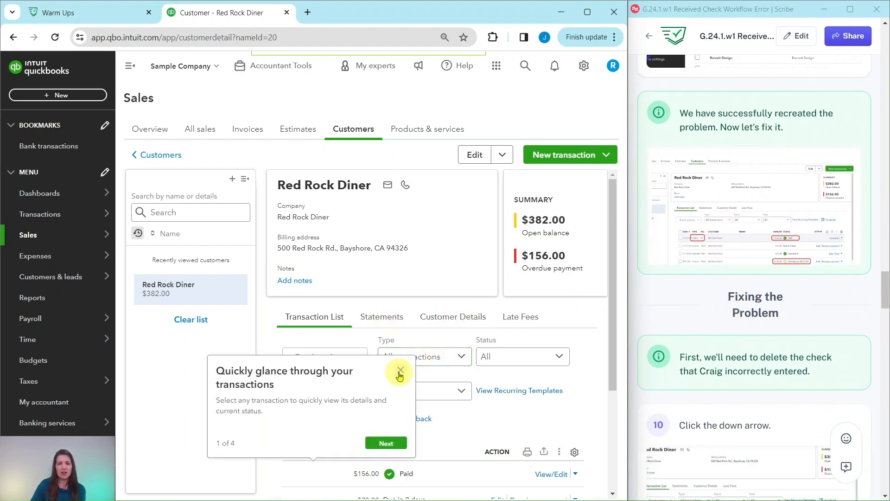
pyautogui.click(400, 370)
pyautogui.scroll(-3, 453, 371)
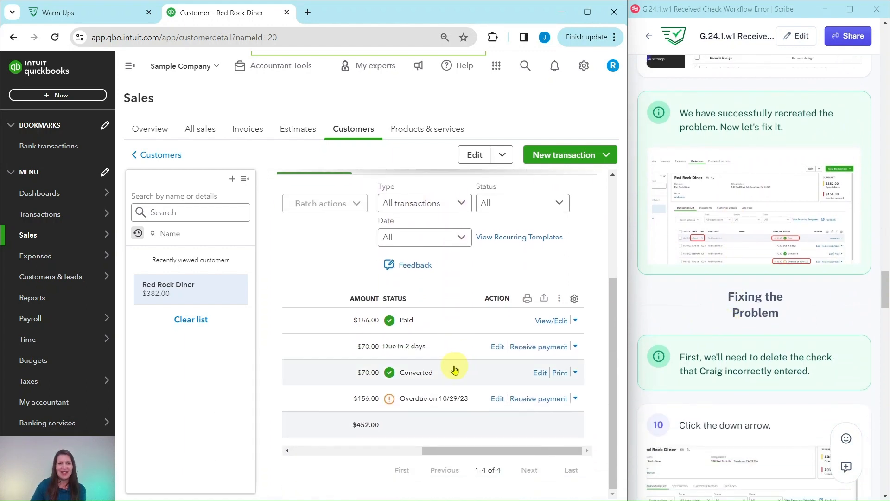
pyautogui.click(243, 179)
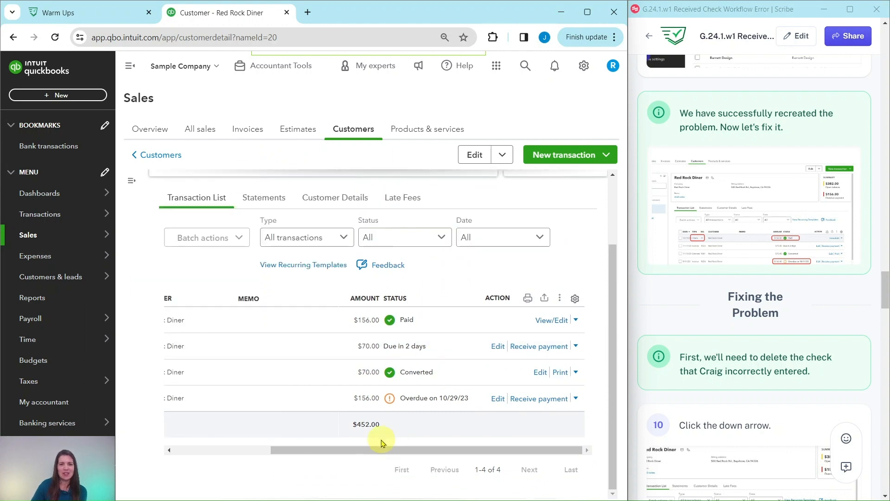
pyautogui.moveTo(375, 454); pyautogui.dragTo(223, 454)
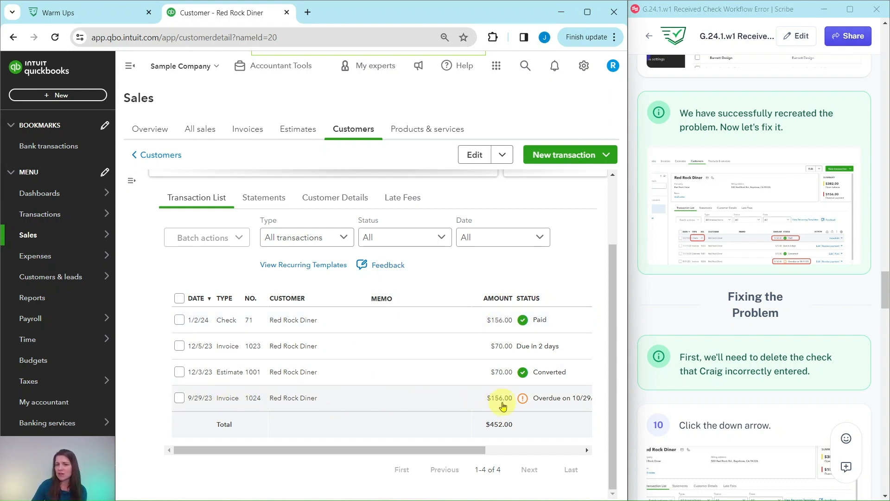
pyautogui.moveTo(450, 451); pyautogui.dragTo(528, 451)
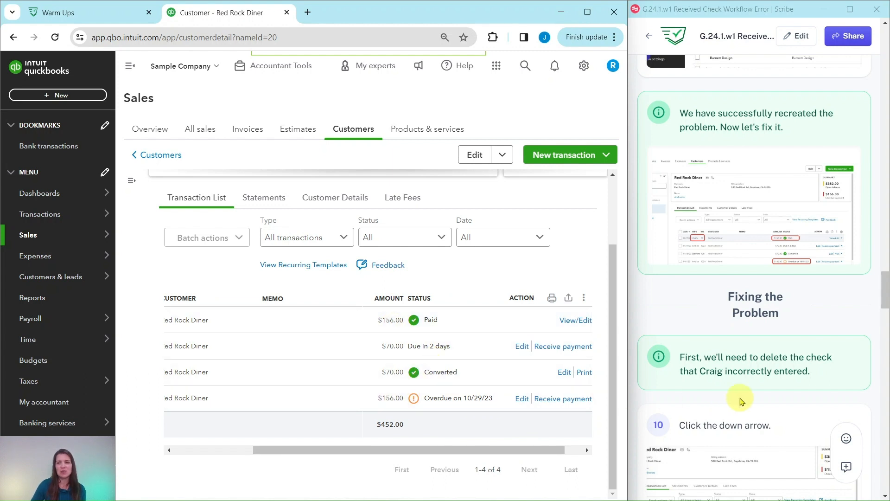
# Delete the incorrectly entered check no. 71 from Red Rock Diner's transaction list and confirm the deletion.
pyautogui.scroll(-5, 740, 400)
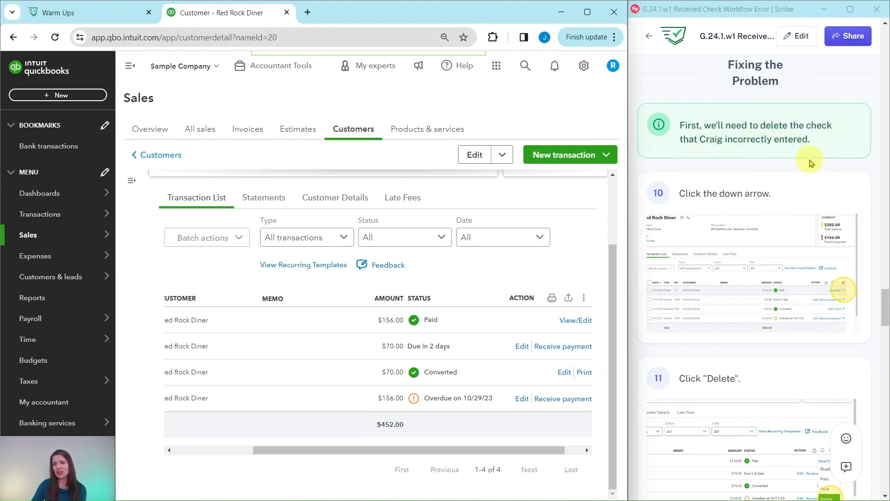
pyautogui.scroll(-1, 810, 162)
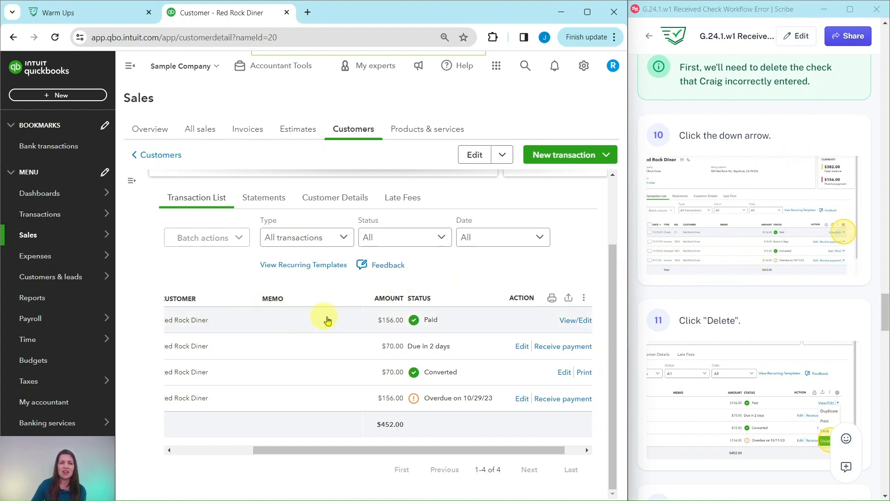
pyautogui.moveTo(380, 448); pyautogui.dragTo(282, 453)
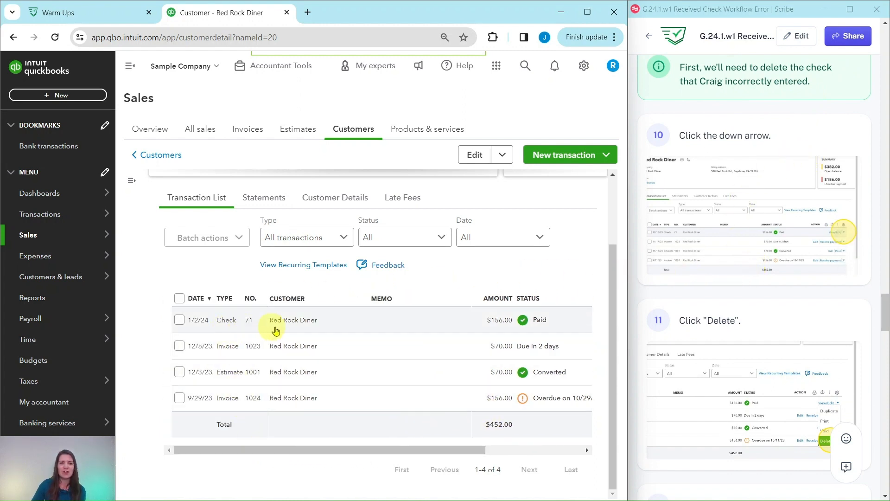
pyautogui.moveTo(427, 454); pyautogui.dragTo(582, 450)
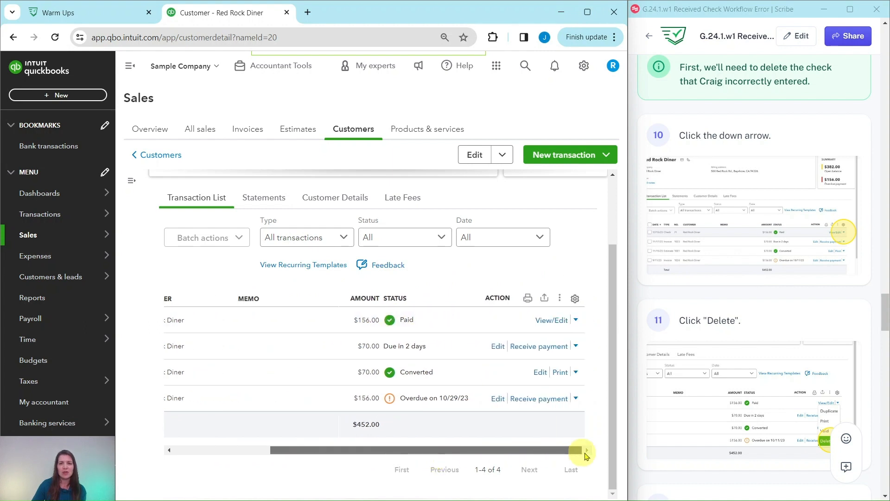
pyautogui.click(576, 321)
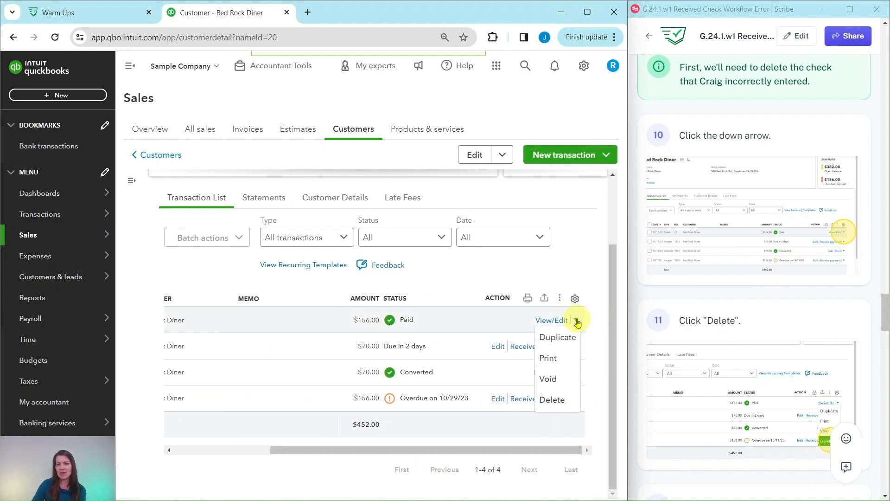
pyautogui.click(553, 402)
pyautogui.scroll(-9, 691, 367)
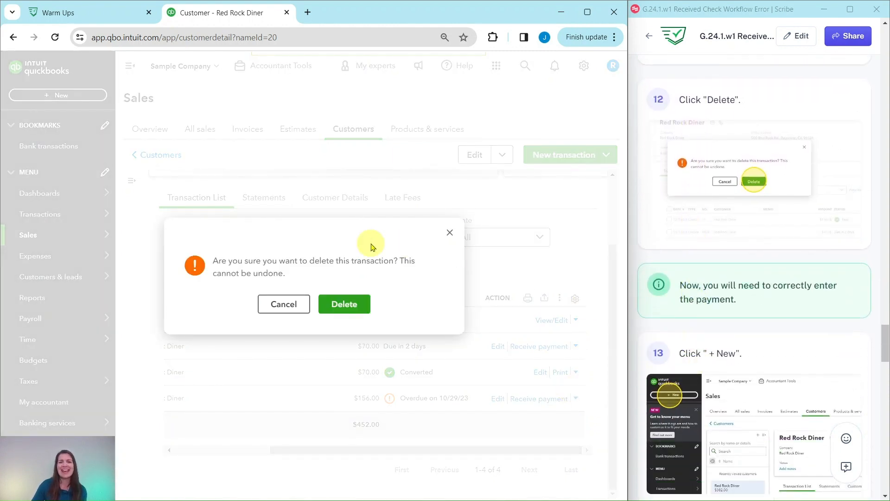
pyautogui.click(346, 307)
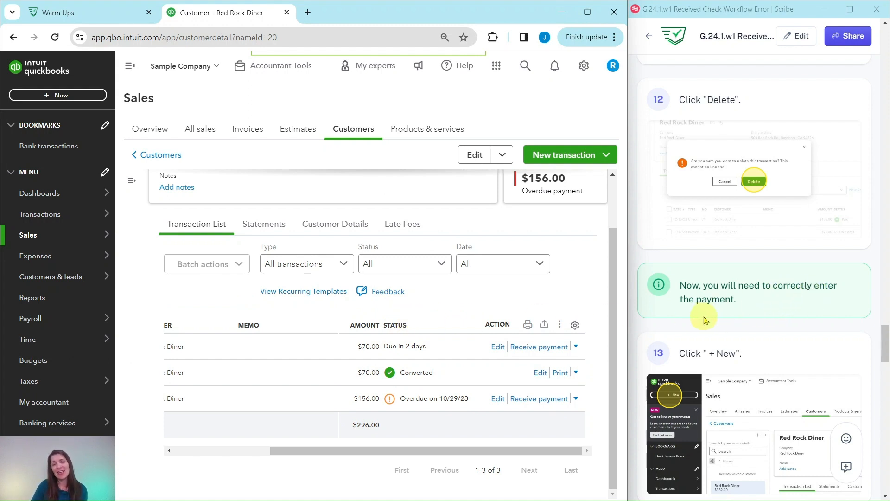
# Follow the guide's payment instructions and start a new received customer payment.
pyautogui.scroll(-5, 731, 303)
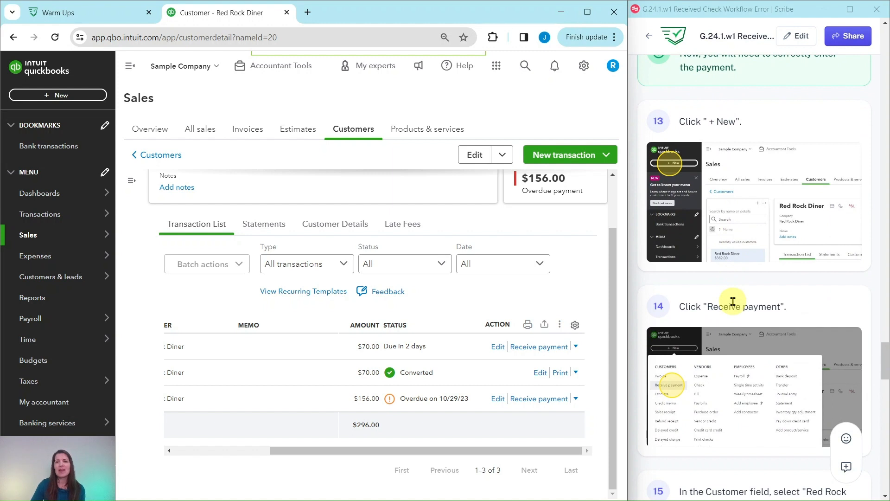
pyautogui.scroll(-1, 733, 302)
pyautogui.scroll(1, 732, 302)
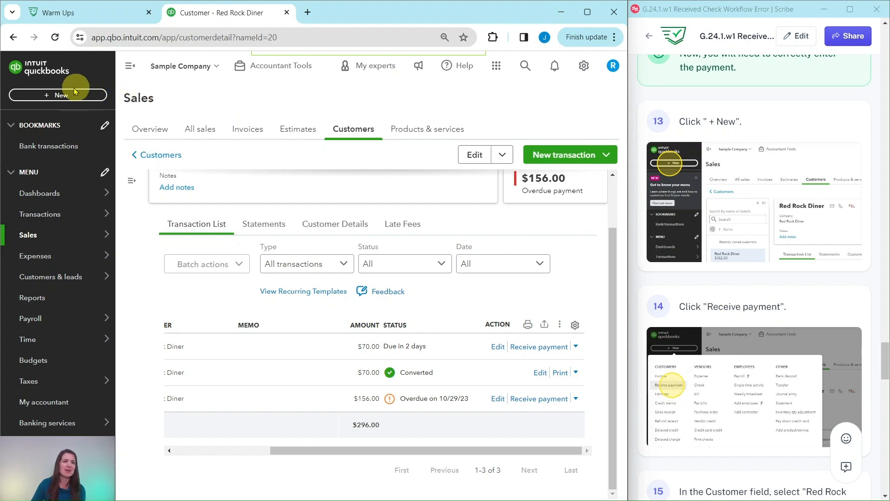
pyautogui.click(53, 96)
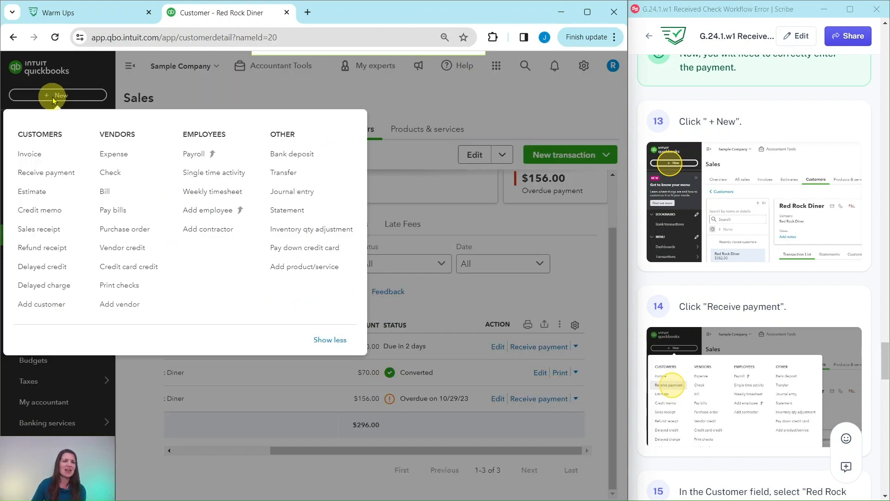
pyautogui.click(38, 174)
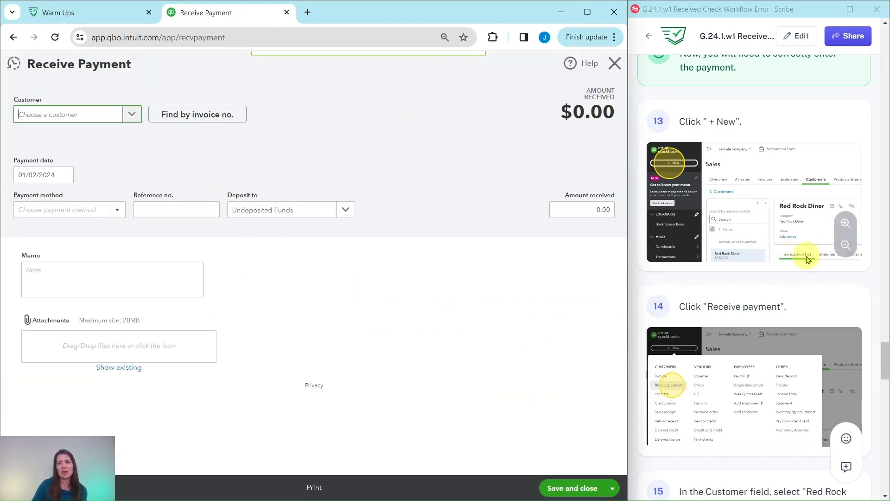
# Set the received payment's customer to Red Rock Diner.
pyautogui.scroll(-7, 809, 260)
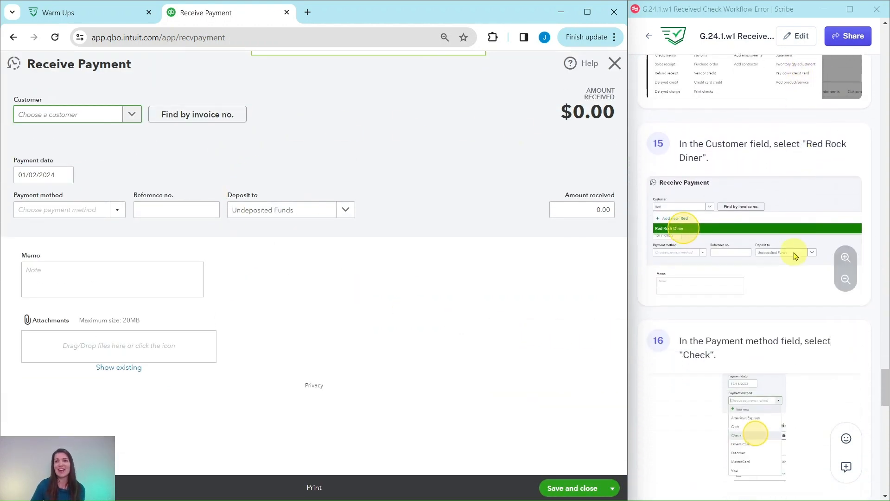
pyautogui.scroll(-1, 794, 256)
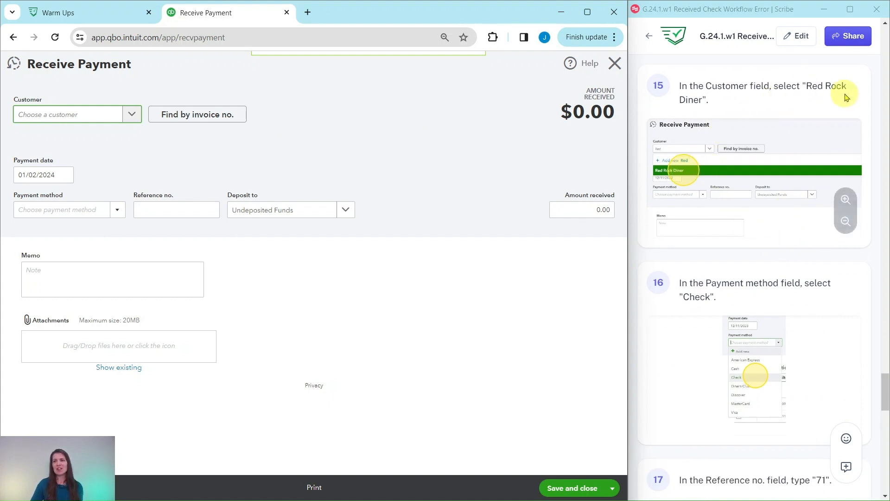
pyautogui.click(131, 116)
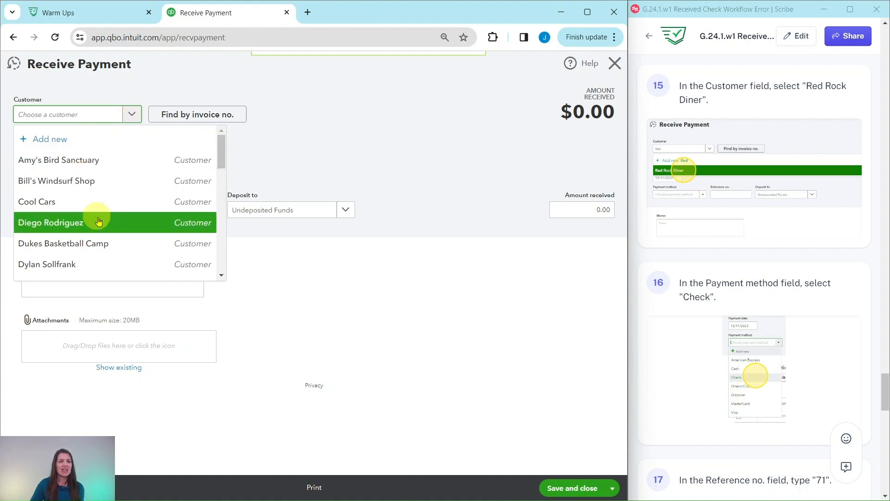
pyautogui.scroll(-10, 154, 200)
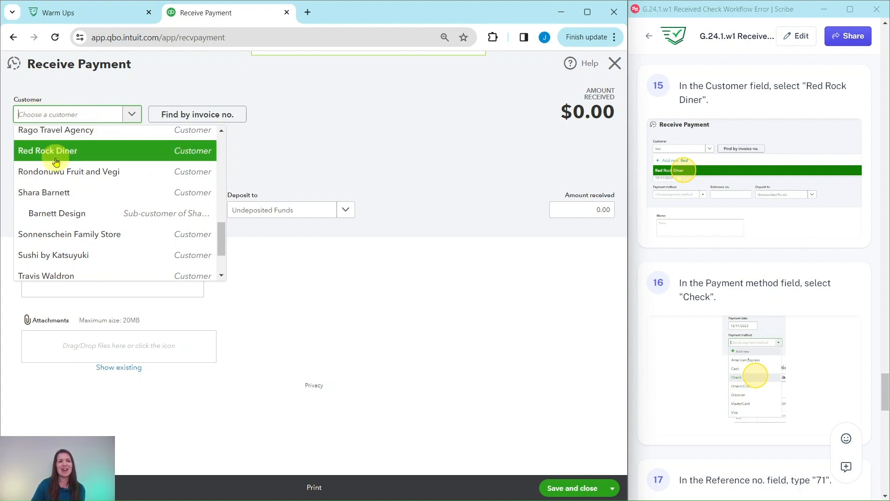
pyautogui.click(47, 155)
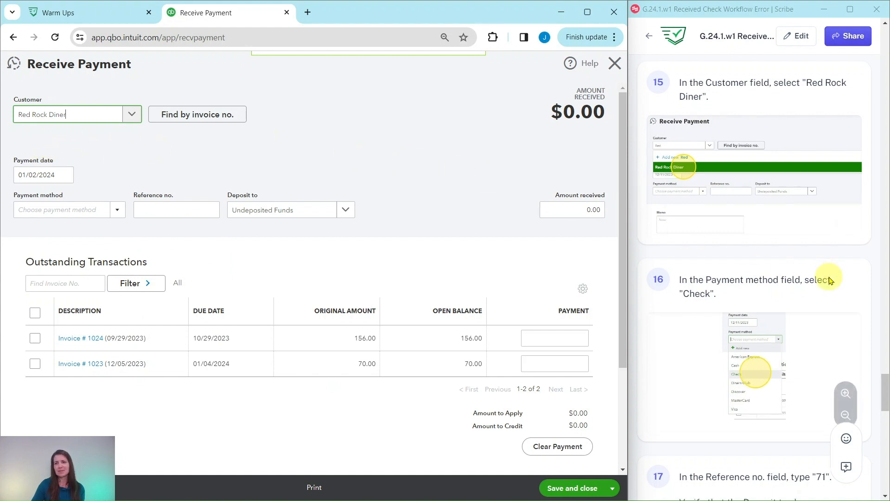
# Set the payment method to Check and the reference number to 71.
pyautogui.scroll(-3, 784, 278)
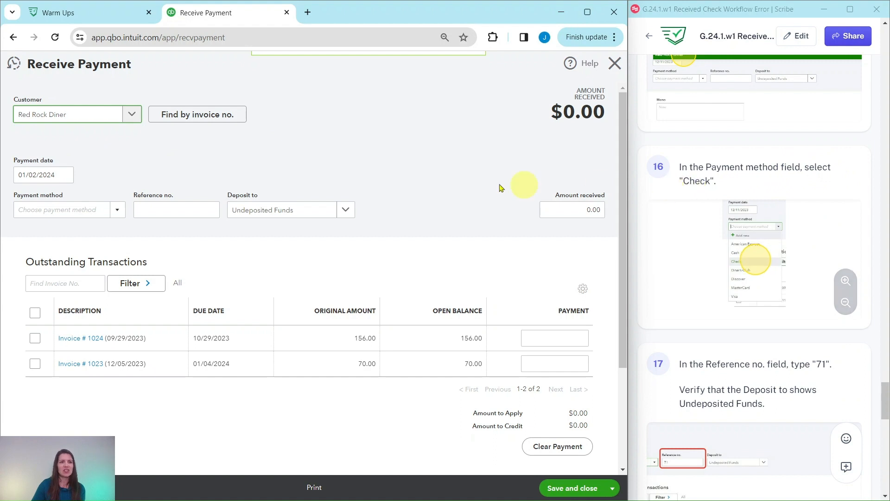
pyautogui.click(118, 211)
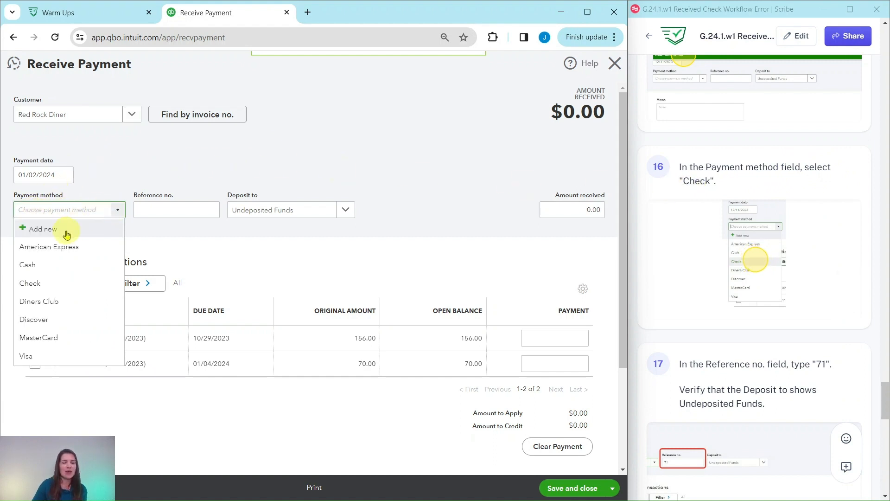
pyautogui.click(31, 284)
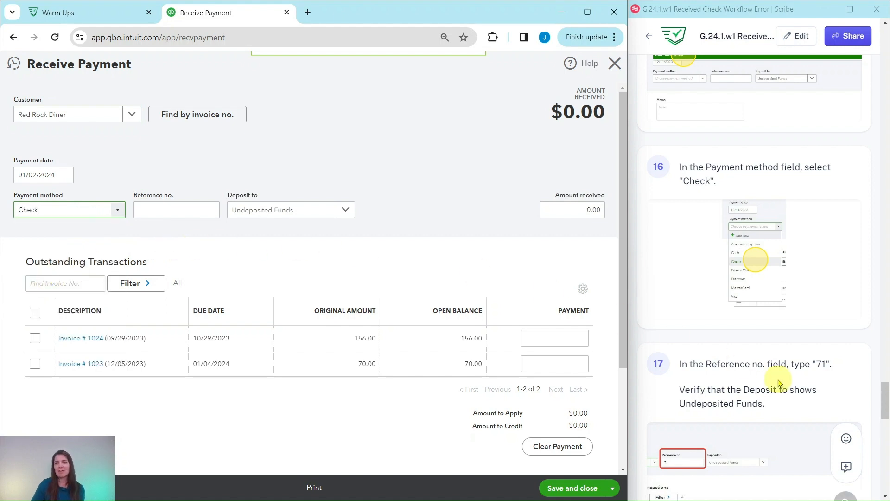
pyautogui.scroll(-2, 780, 383)
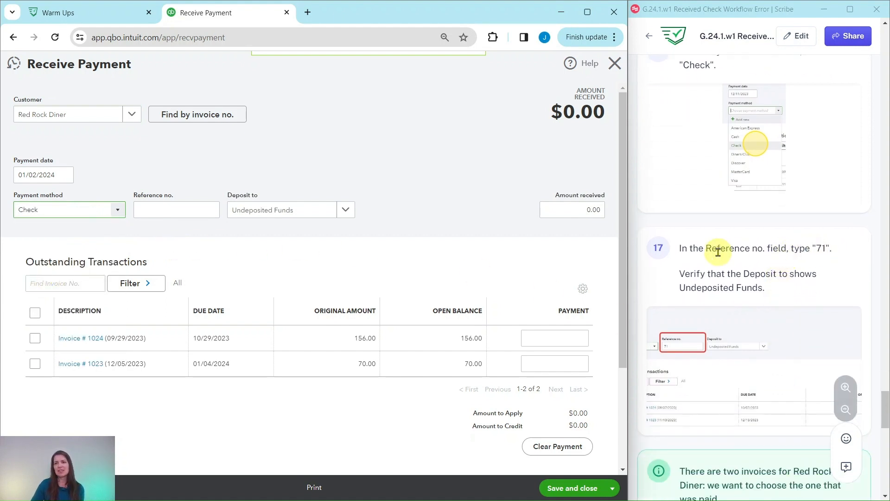
pyautogui.click(177, 210)
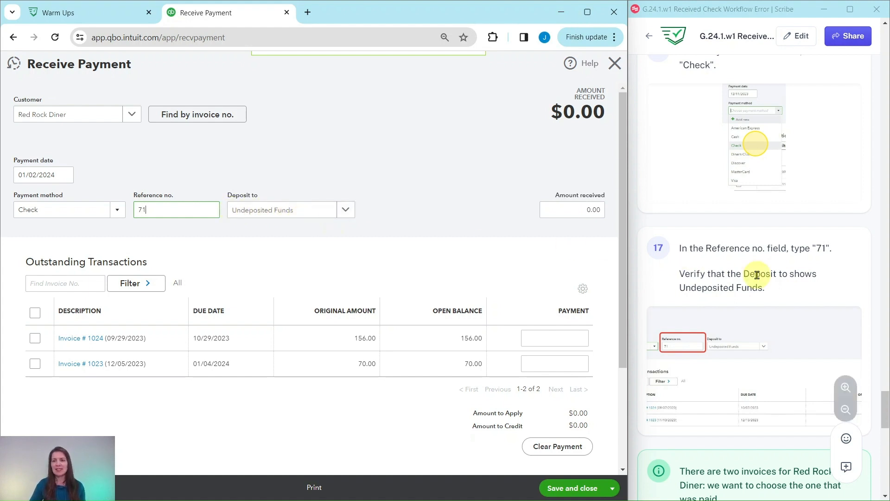
# Apply the payment to invoice #1024 for 156.00, then save and close it.
pyautogui.scroll(-5, 757, 275)
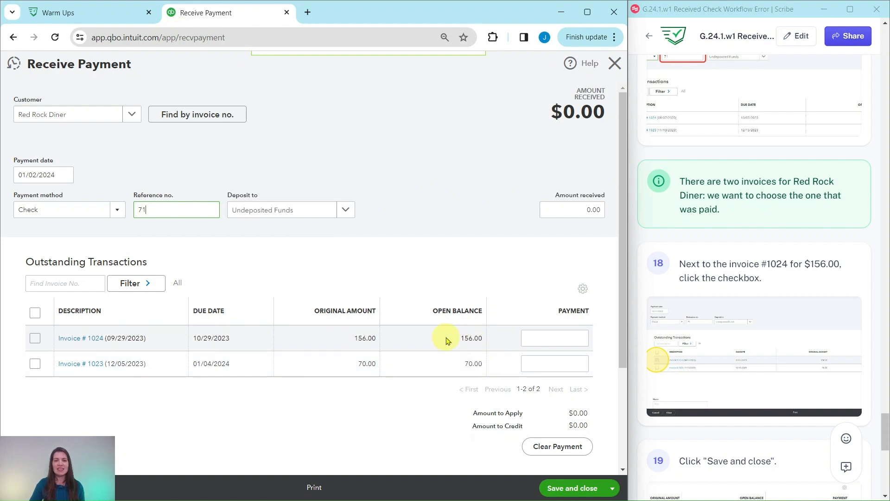
pyautogui.click(35, 339)
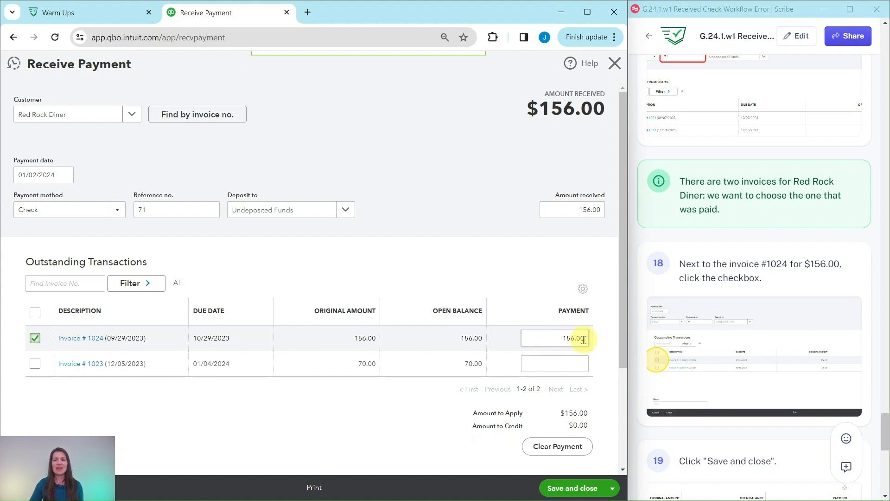
pyautogui.scroll(-6, 685, 323)
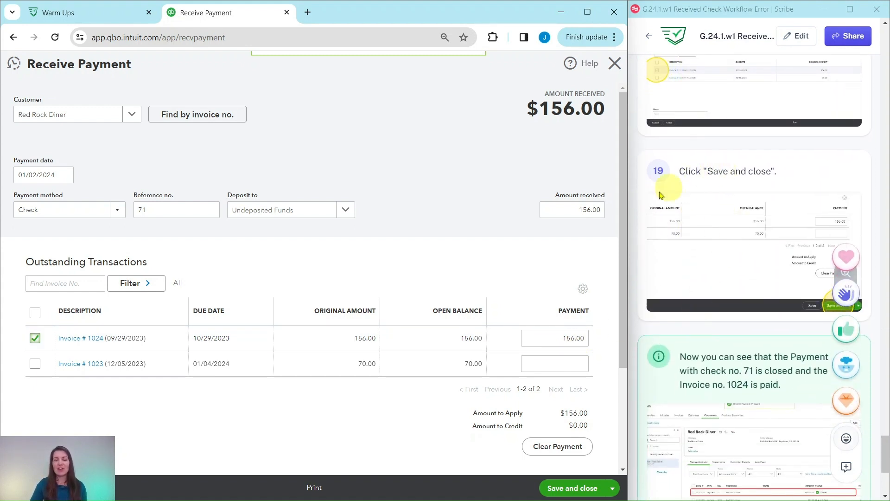
pyautogui.click(575, 491)
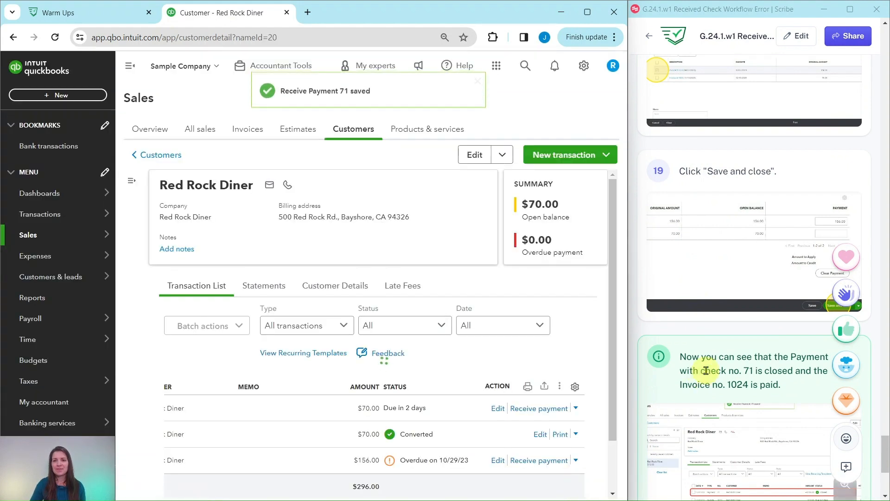
# Check the type and status of payment 71 and invoice 1024 in Red Rock Diner's transaction list against the guide.
pyautogui.scroll(-5, 711, 325)
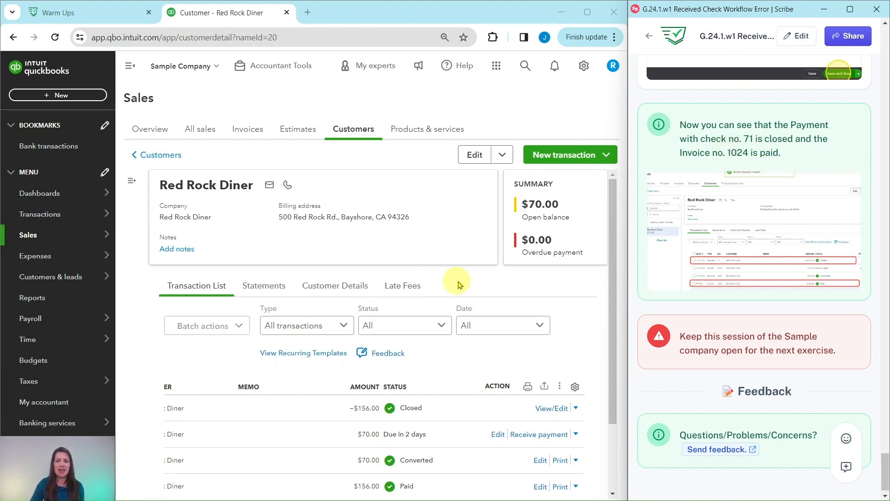
pyautogui.scroll(-2, 469, 283)
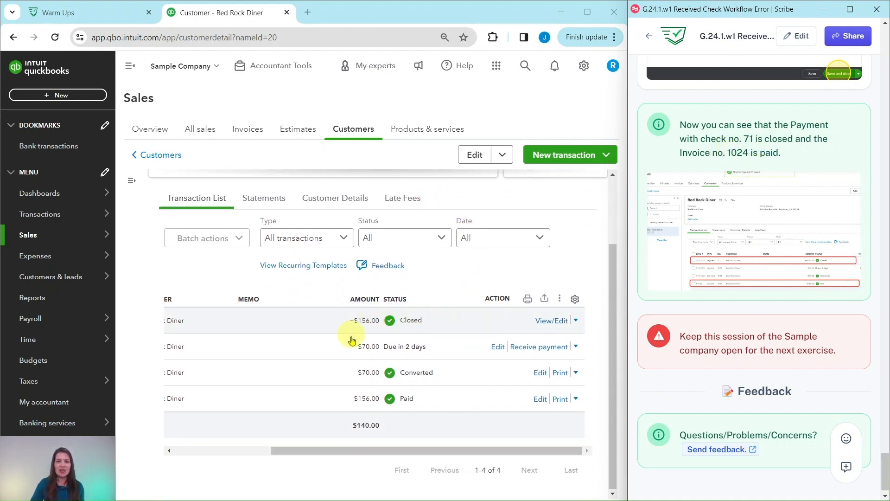
pyautogui.moveTo(370, 452); pyautogui.dragTo(264, 455)
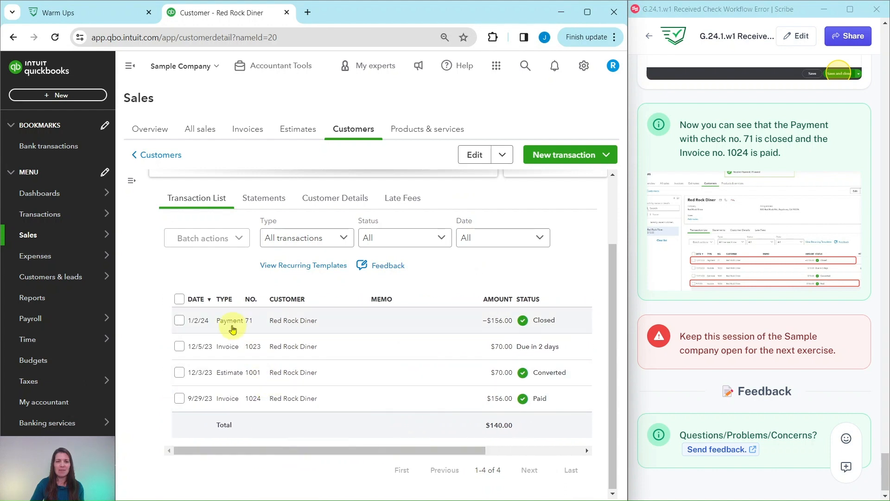